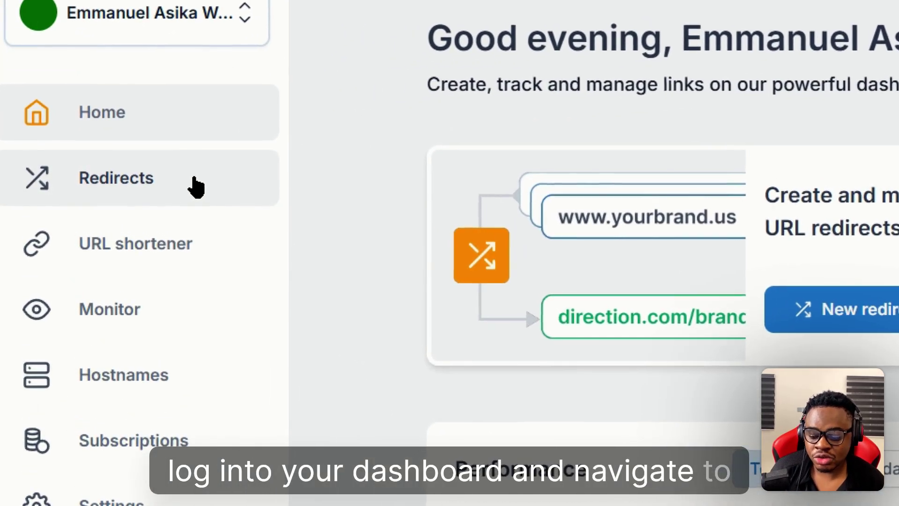
- Open the Redirects list in RedirHub's sidebar
left_click(105, 173)
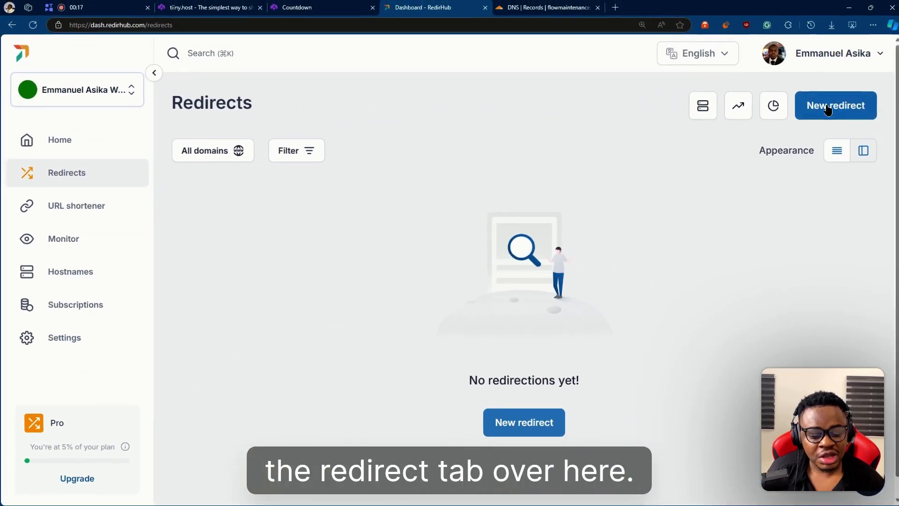
- Start a new redirect from flowmaintenance.agency and advance to the destination step
left_click(844, 113)
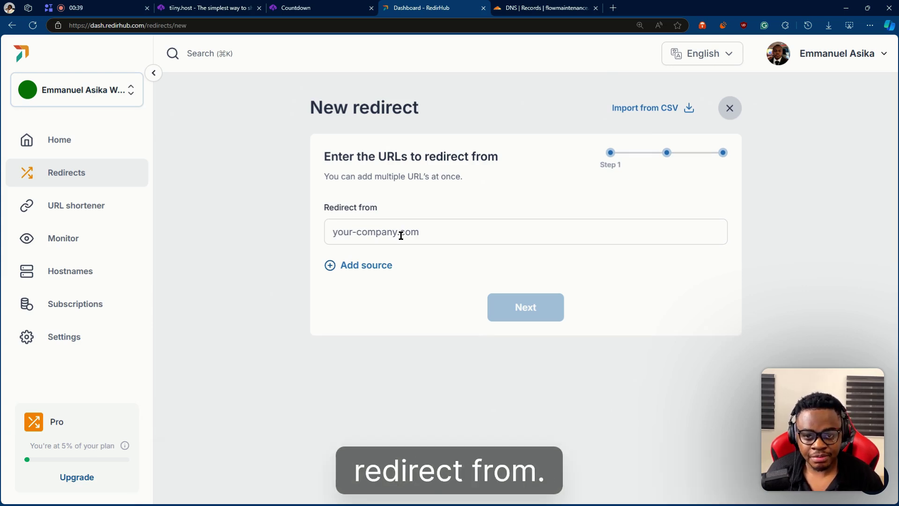
left_click(401, 235)
type("flo")
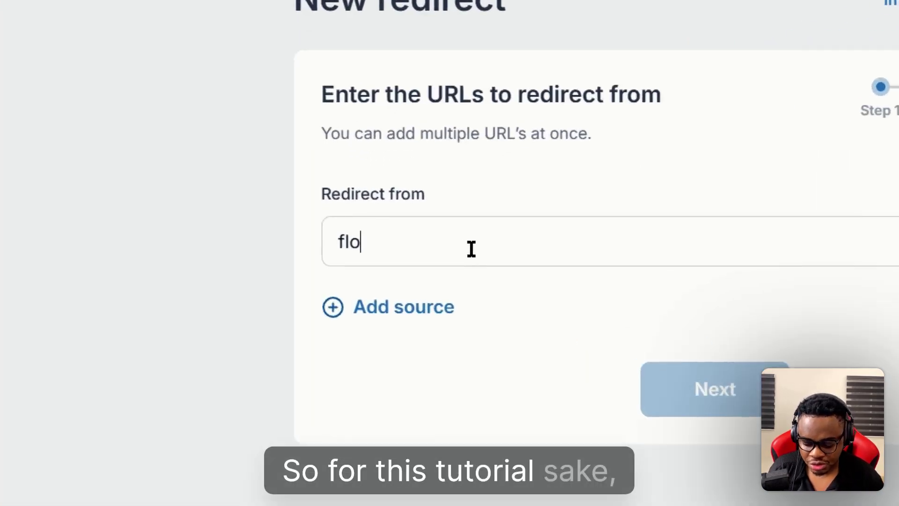
type("wmainten")
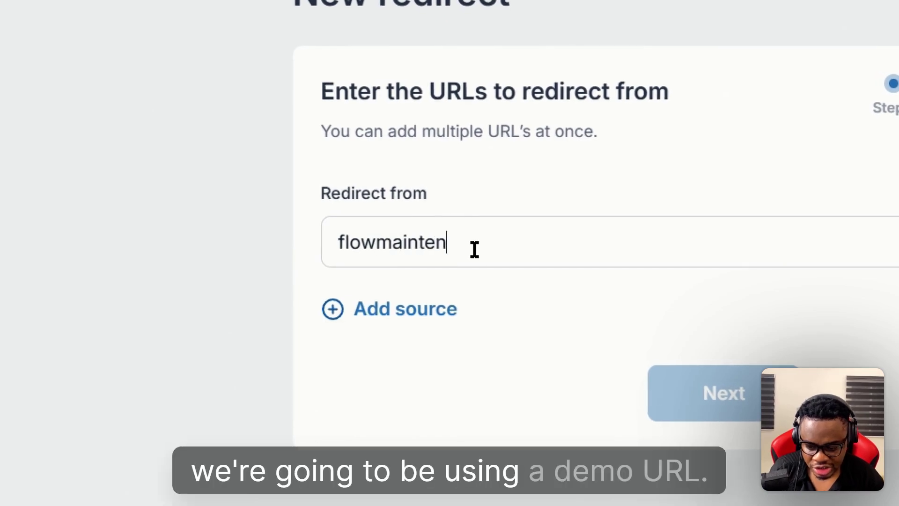
type("ance.agency")
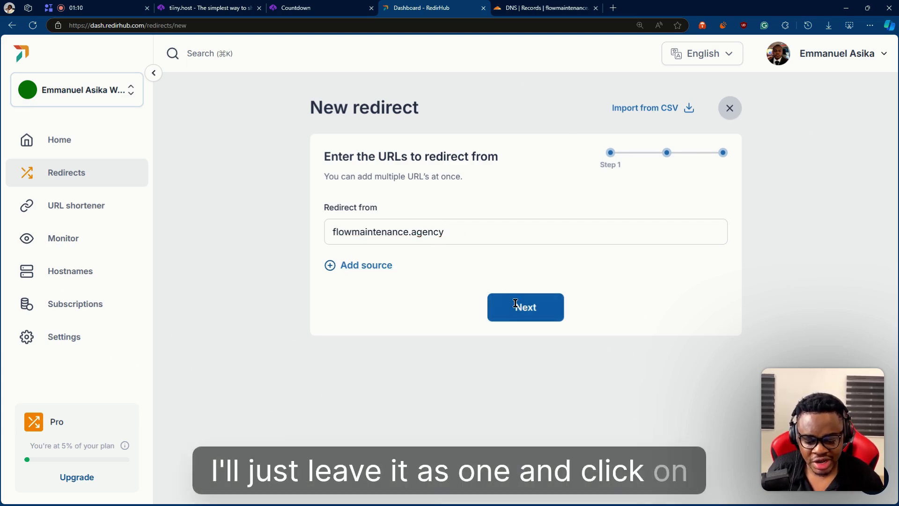
left_click(515, 305)
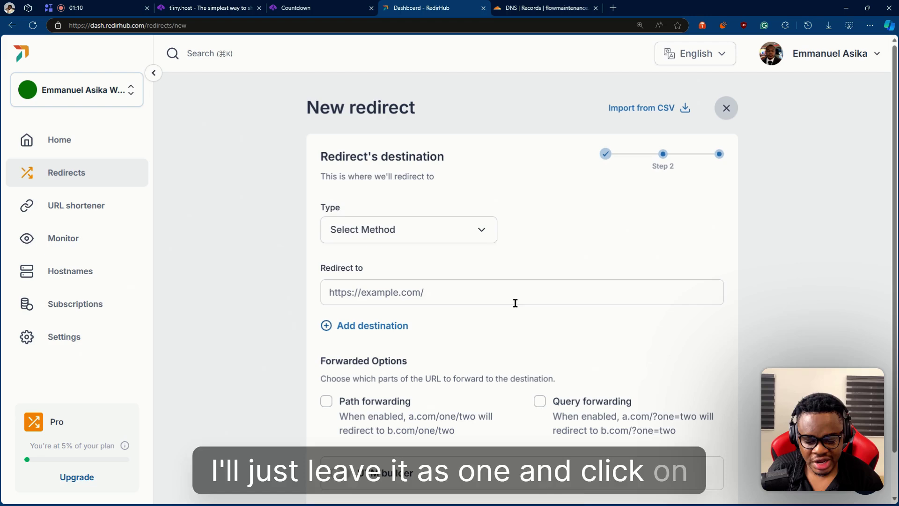
left_click(426, 229)
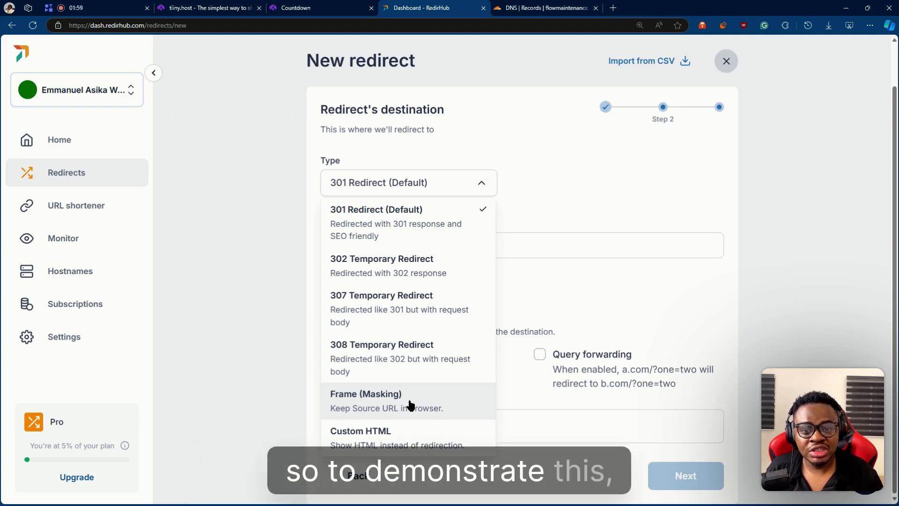
left_click(407, 404)
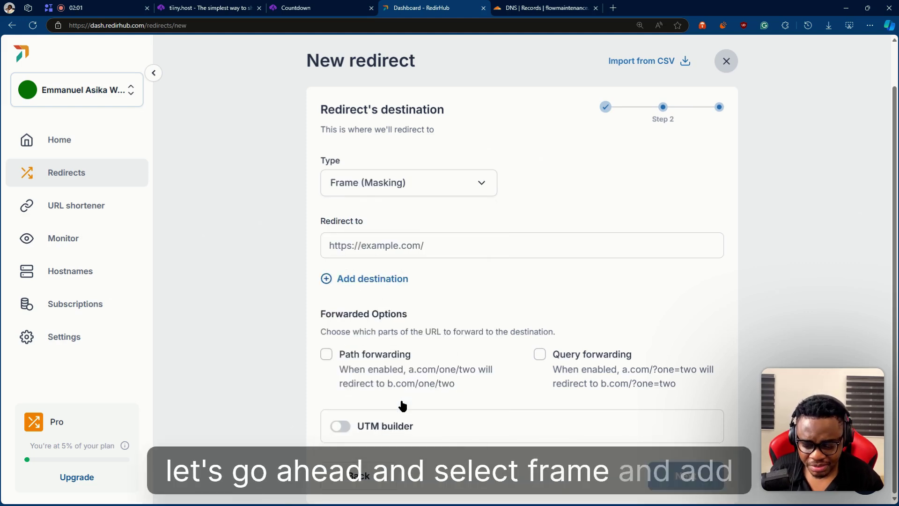
left_click(371, 255)
key("super+v")
scroll(412, 365, "down", 2)
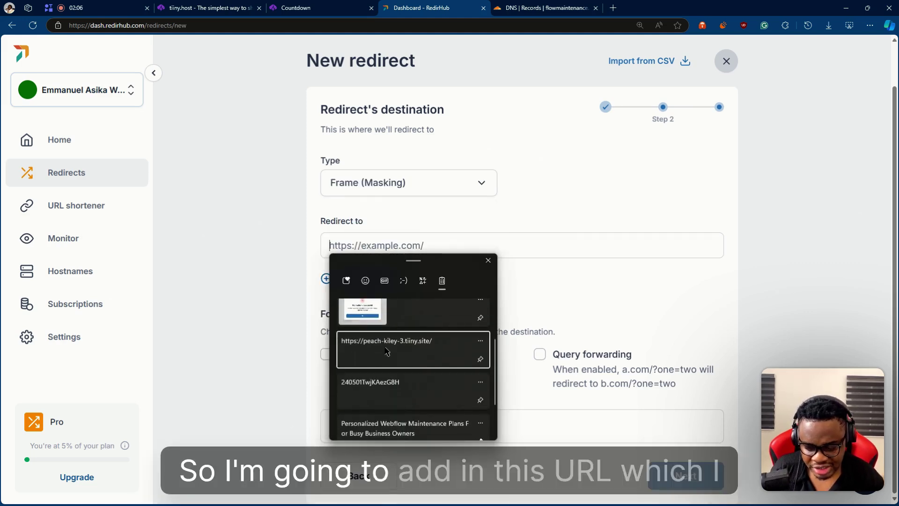
left_click(401, 341)
key("BackSpace")
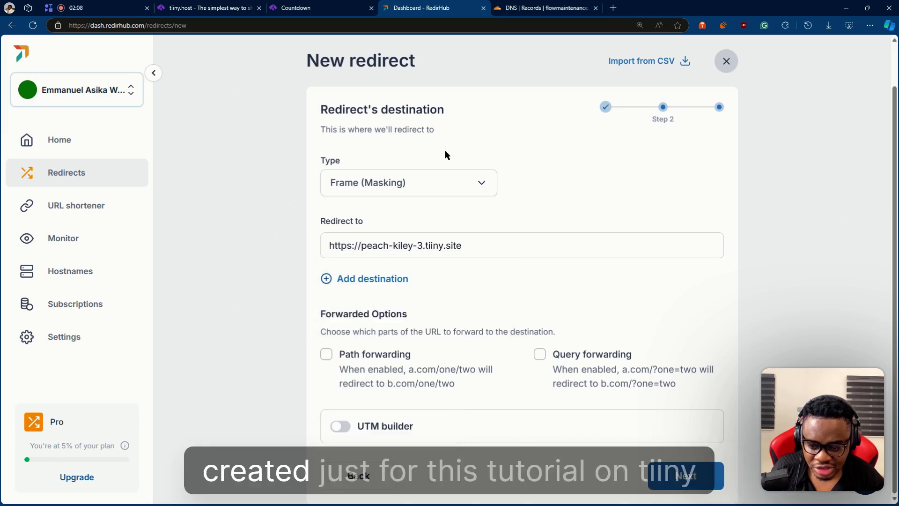
left_click(313, 7)
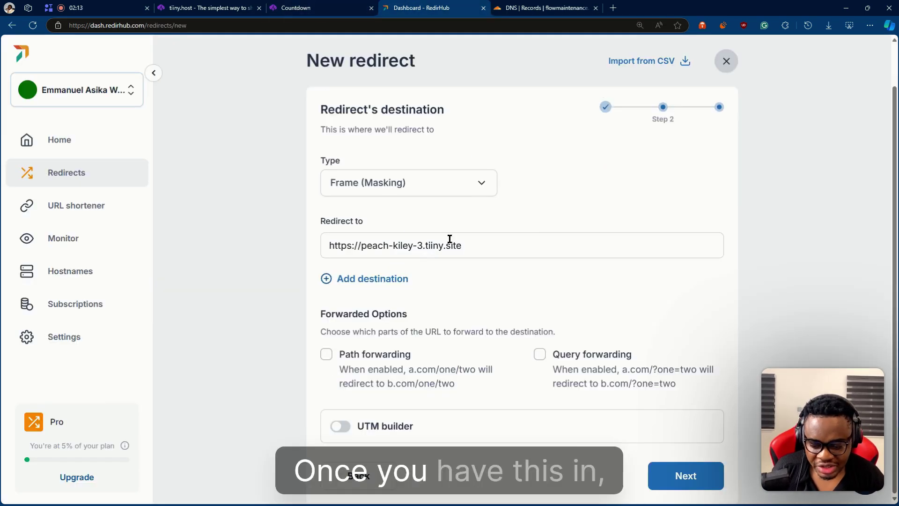
scroll(451, 238, "down", 1)
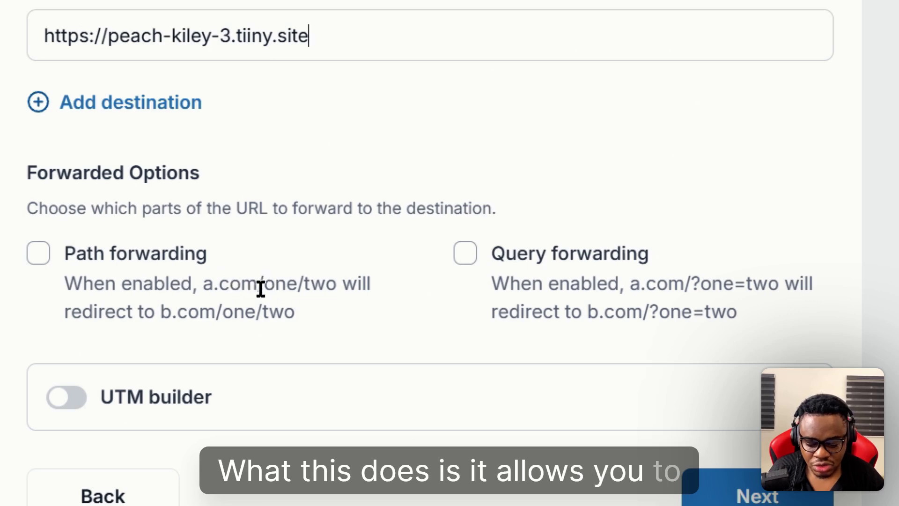
left_click_drag(257, 283, 334, 283)
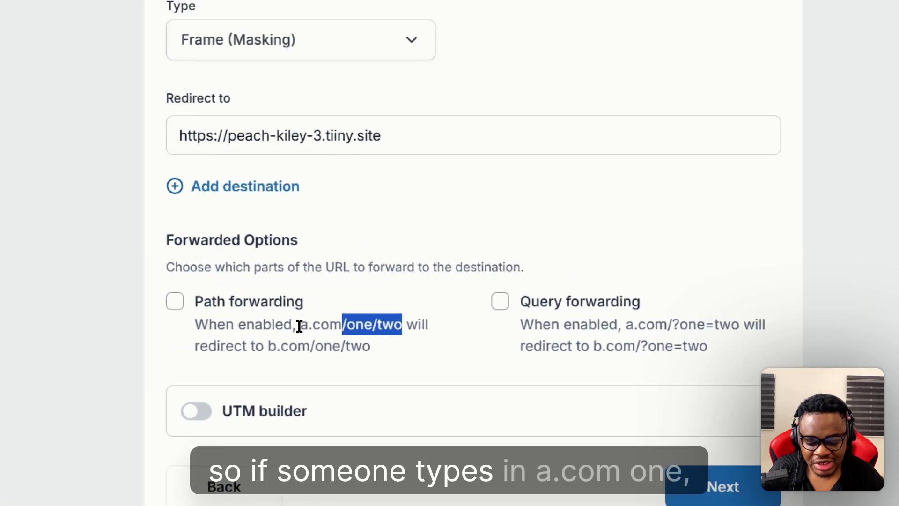
left_click_drag(199, 284, 309, 283)
left_click_drag(461, 369, 465, 369)
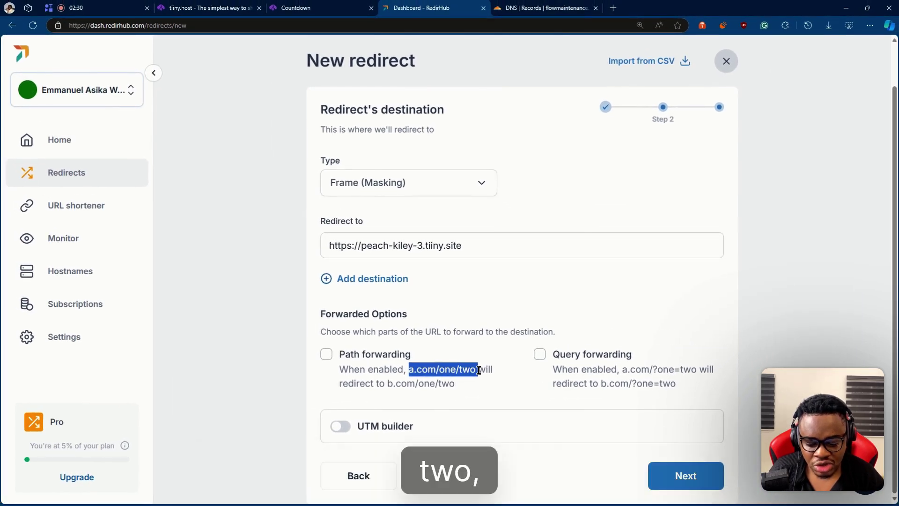
left_click(388, 383)
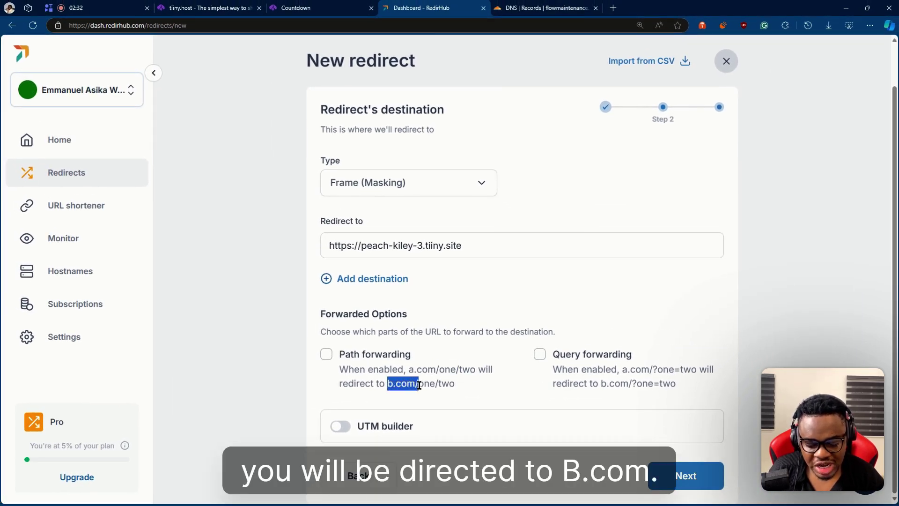
left_click_drag(419, 384, 442, 386)
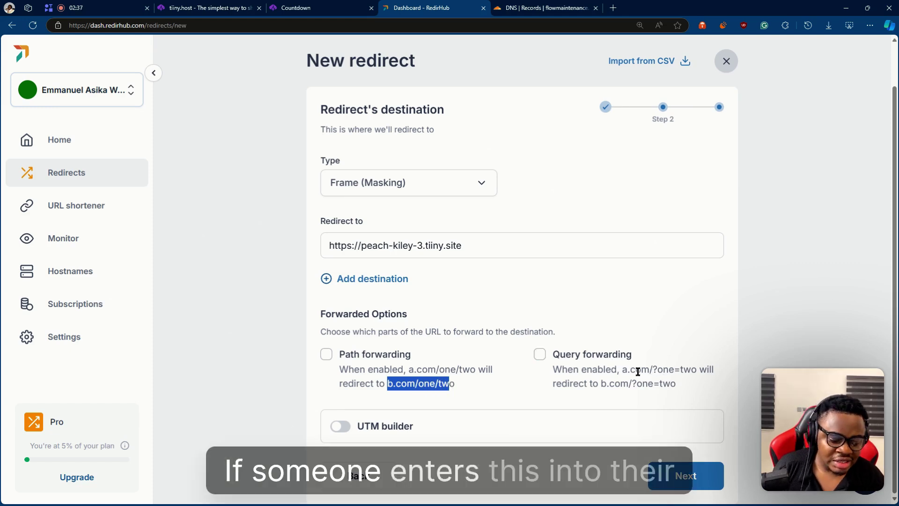
left_click_drag(623, 371, 689, 372)
left_click(656, 371)
left_click_drag(632, 384, 676, 384)
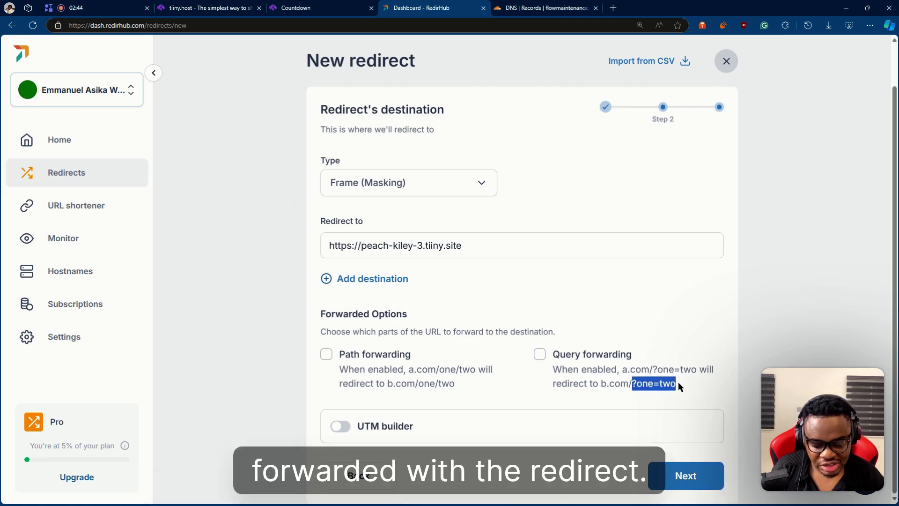
left_click(611, 355)
left_click(543, 355)
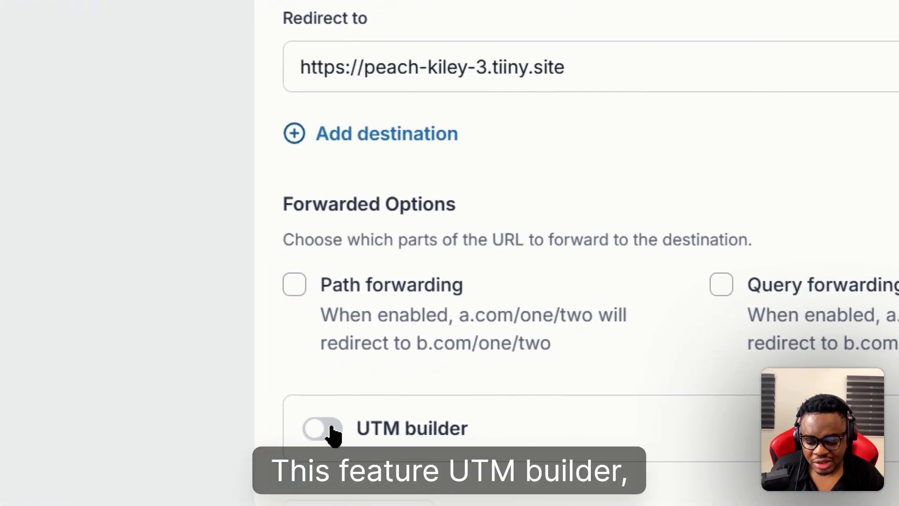
left_click(328, 428)
scroll(498, 435, "down", 3)
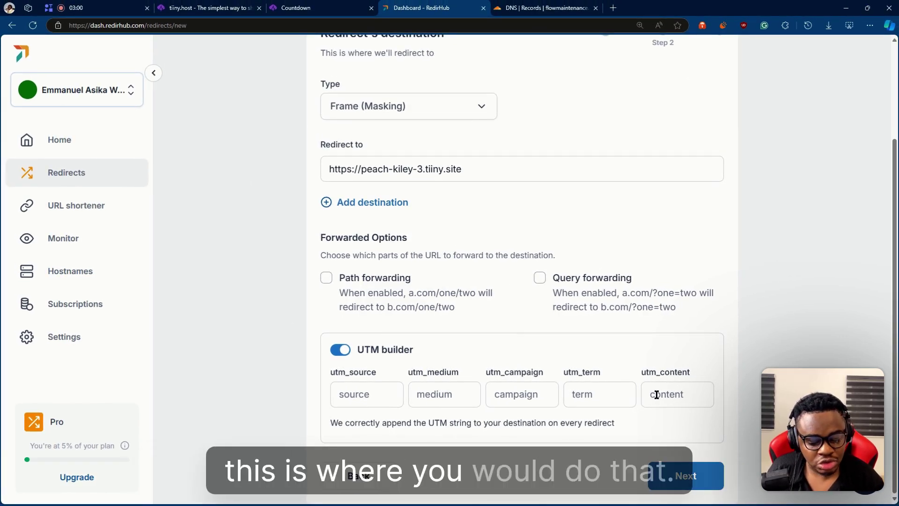
left_click(340, 350)
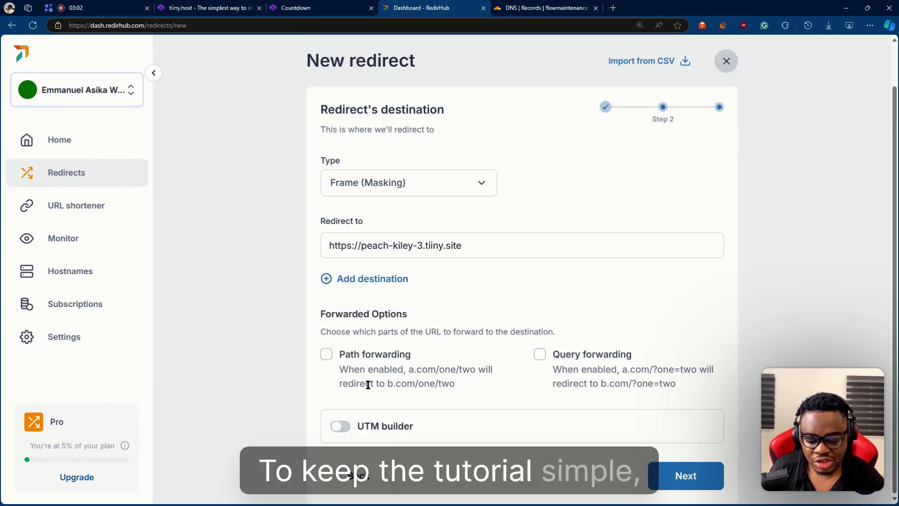
- Leave broken-URL monitoring, notifications and plugins/security off, then create the Countdown redirect
left_click(686, 475)
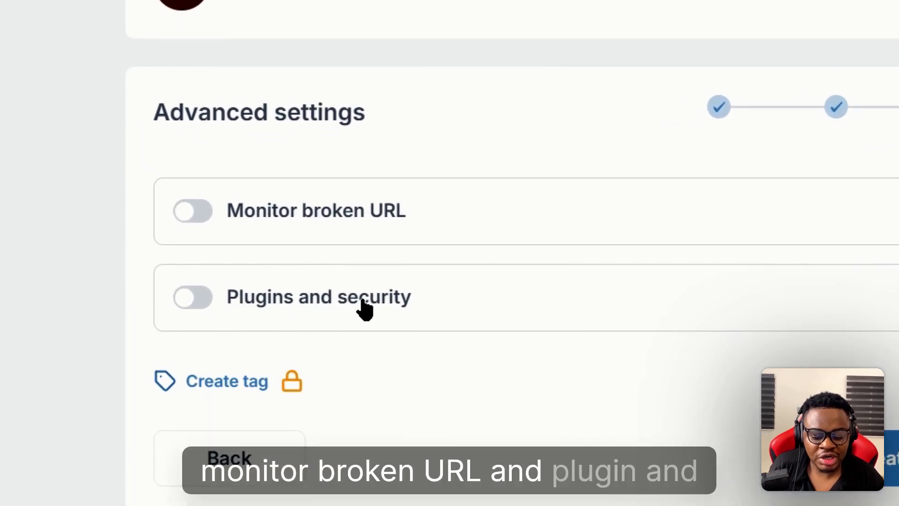
left_click(199, 212)
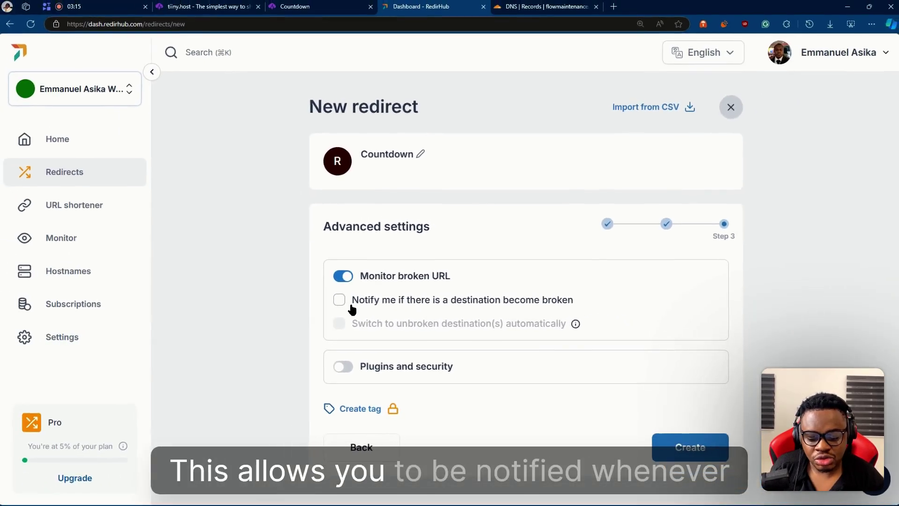
left_click(346, 306)
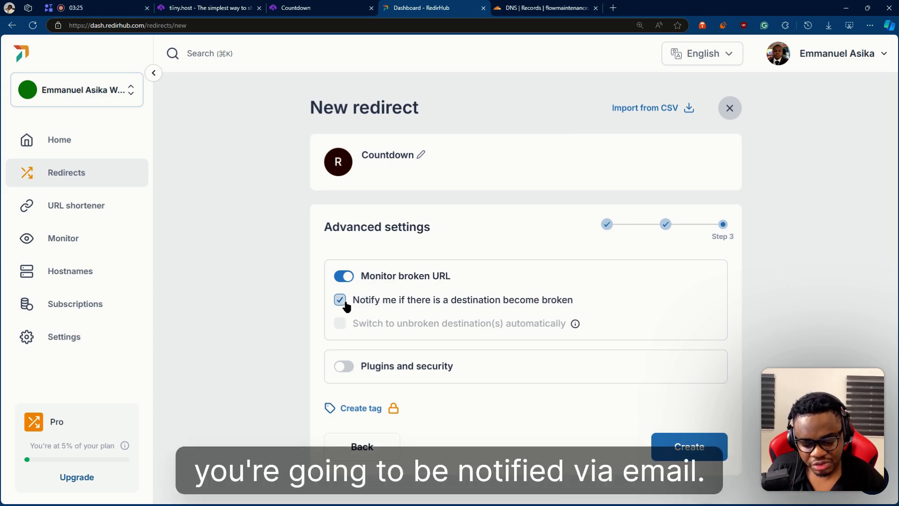
left_click(340, 301)
left_click(344, 276)
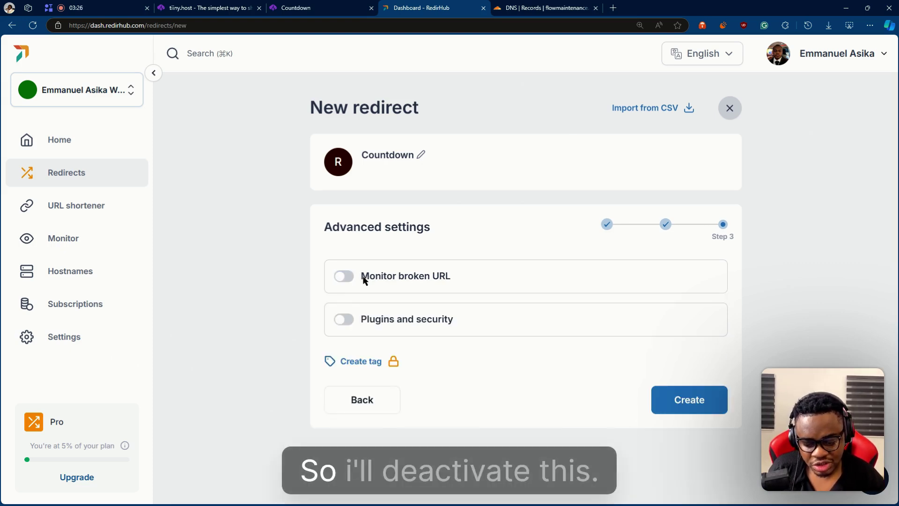
left_click(345, 319)
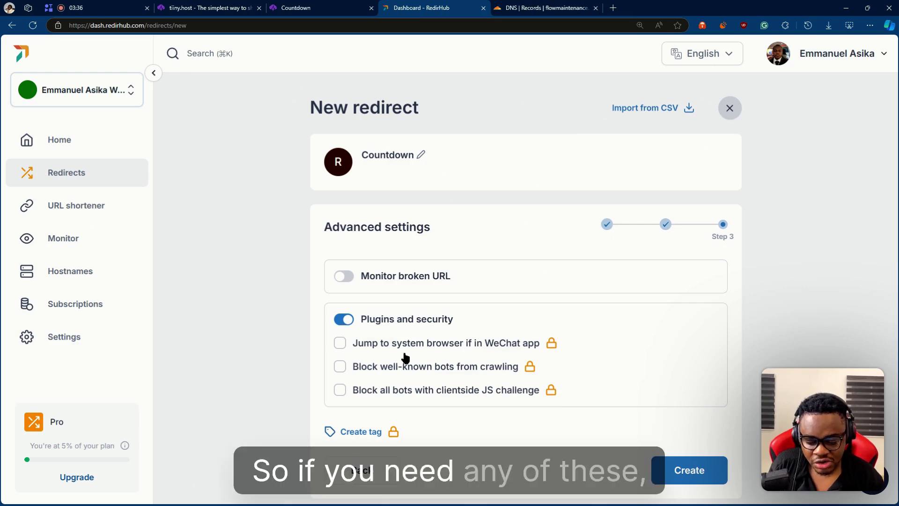
left_click(345, 320)
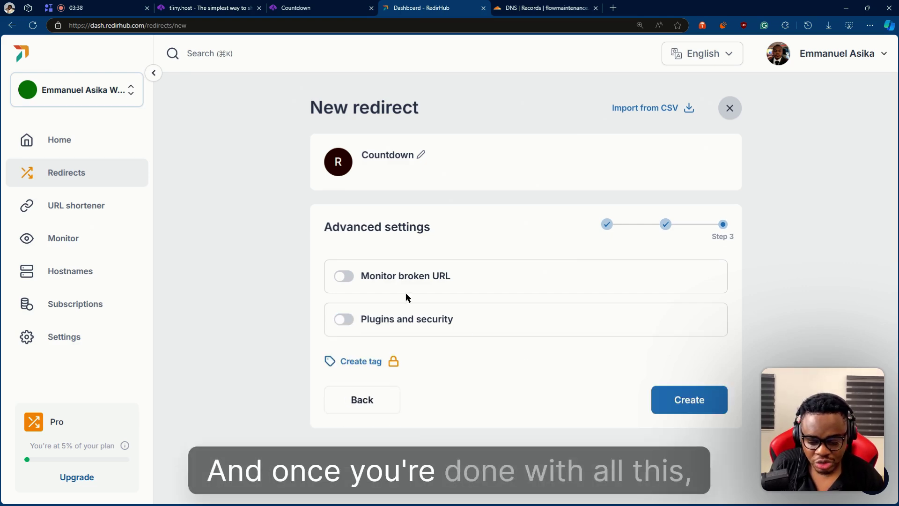
left_click(686, 407)
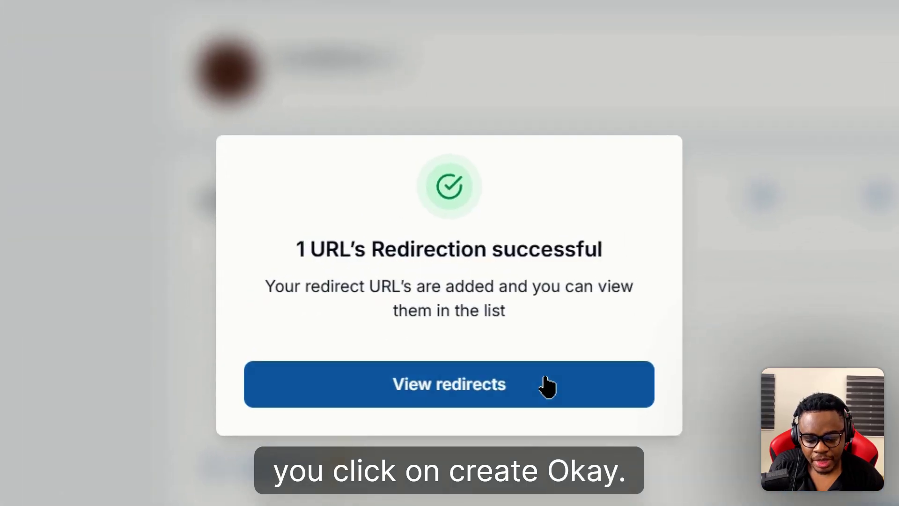
- View the redirects list and open the Check DNS details for flowmaintenance.agency
left_click(496, 317)
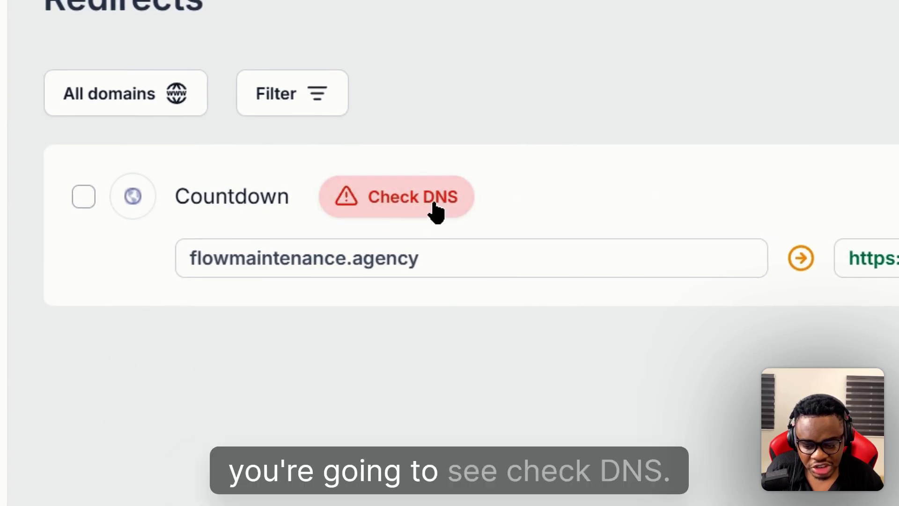
left_click(401, 206)
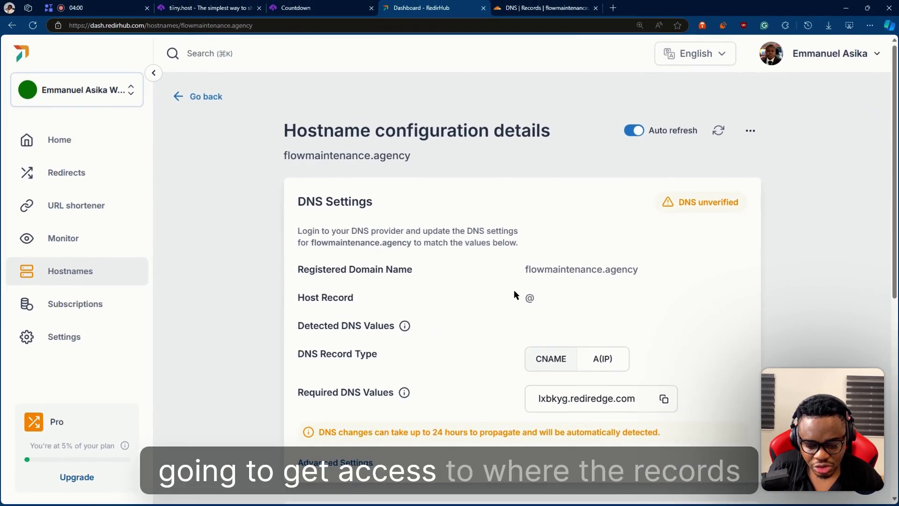
- Review the DNS cards and keep CNAME with required value lxbkyg.rediredge.com
scroll(539, 309, "down", 1)
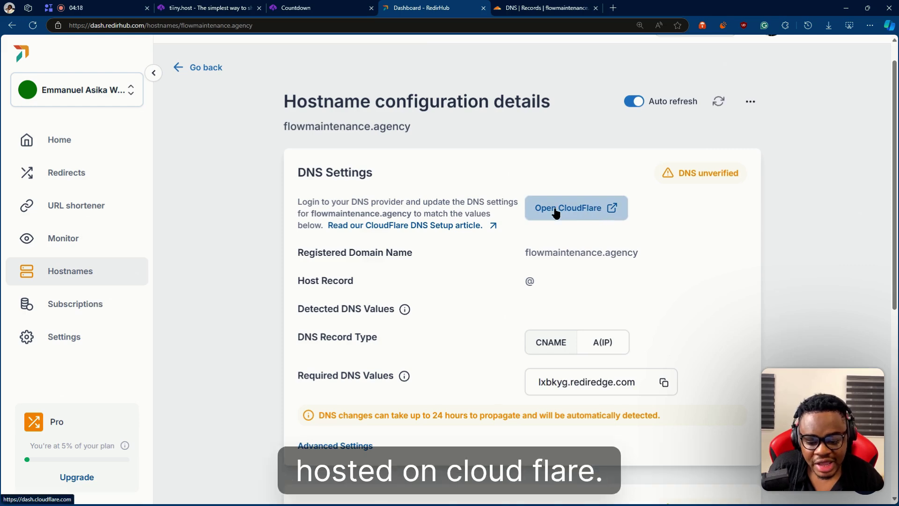
scroll(524, 289, "down", 1)
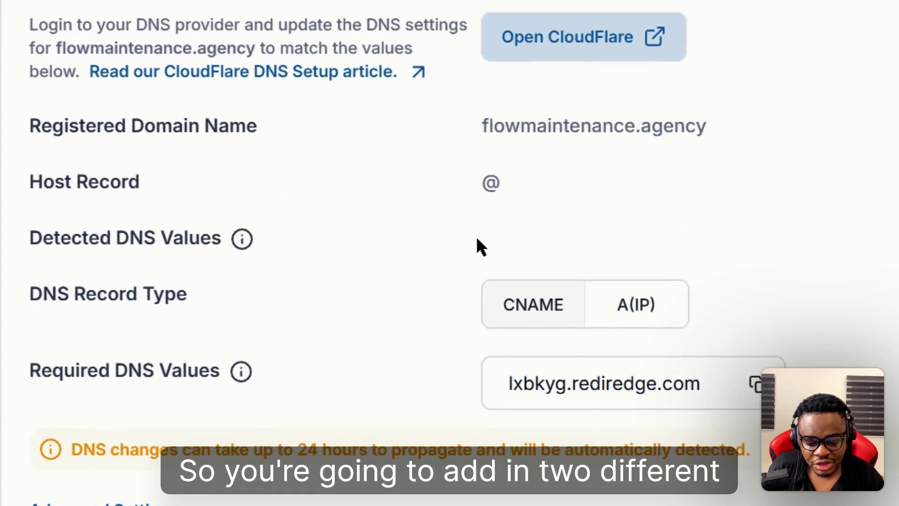
scroll(491, 262, "down", 1)
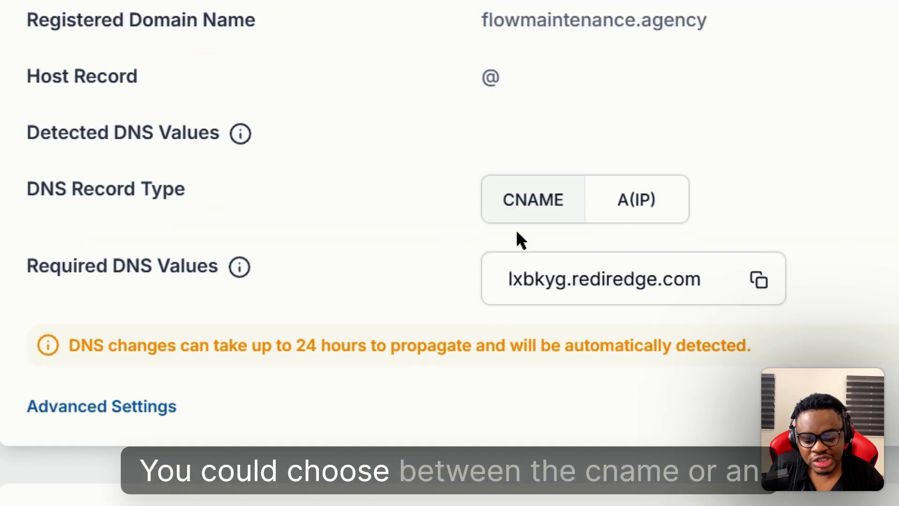
left_click(638, 201)
left_click(562, 211)
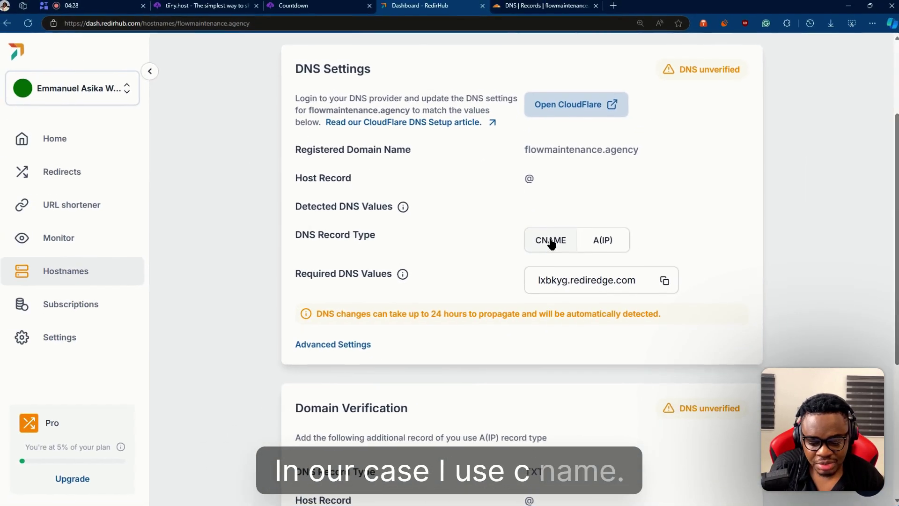
scroll(534, 202, "down", 3)
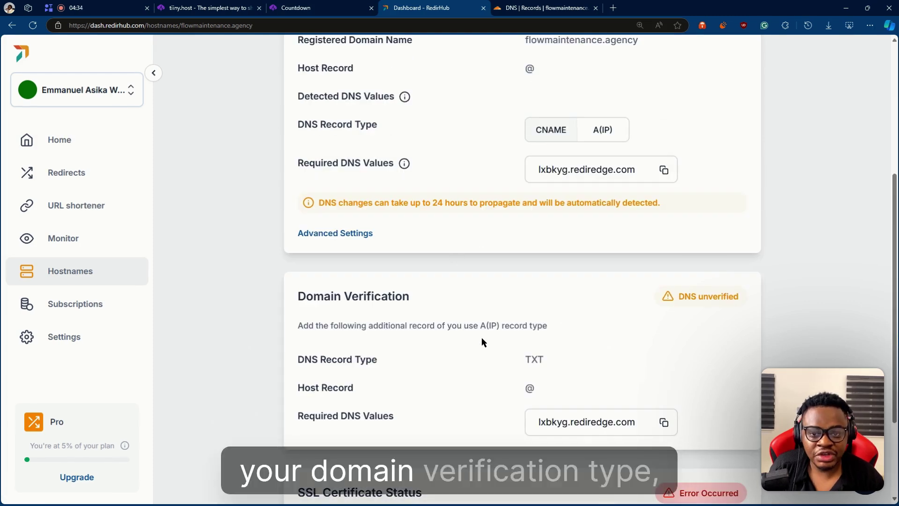
scroll(425, 336, "up", 2)
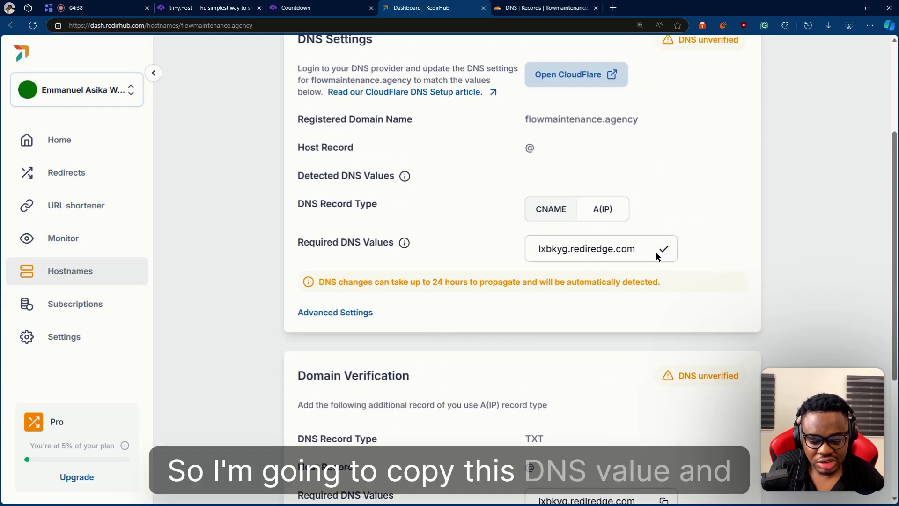
- In Cloudflare, add a DNS-only CNAME record named @ targeting lxbkyg.rediredge.com
left_click(557, 8)
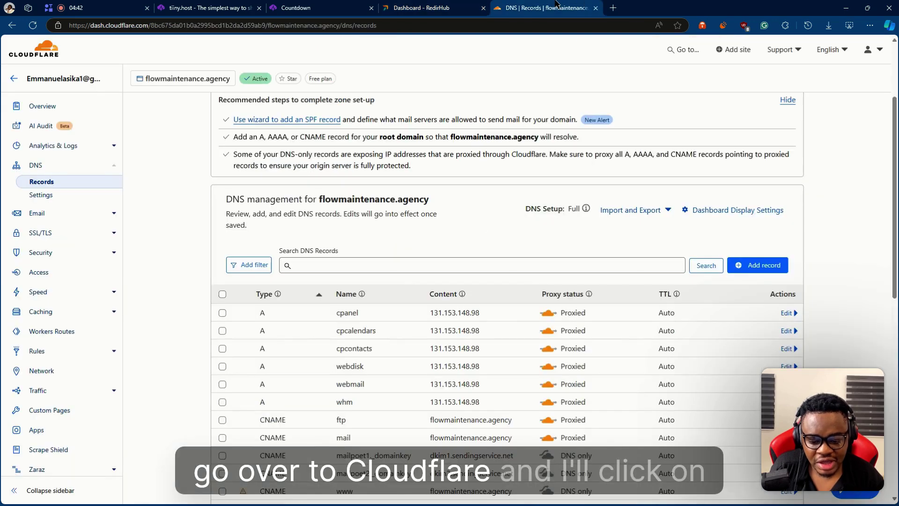
left_click(764, 265)
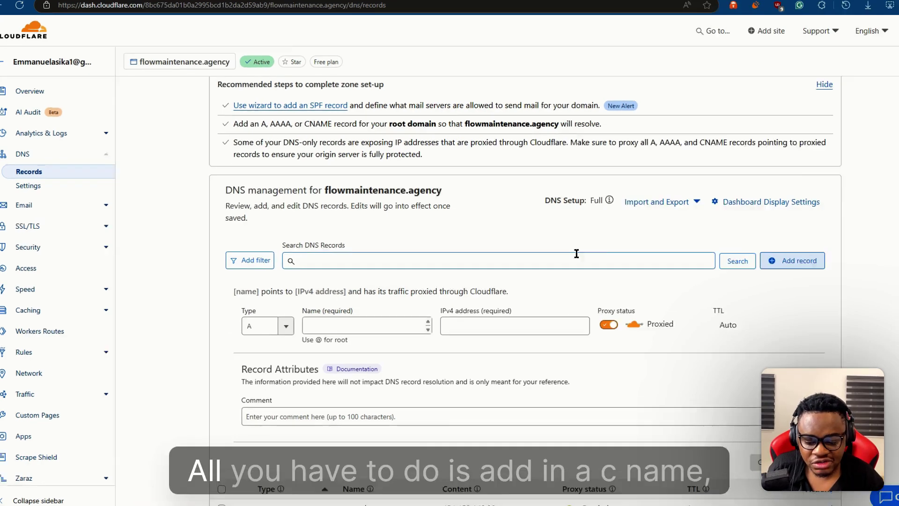
left_click(274, 325)
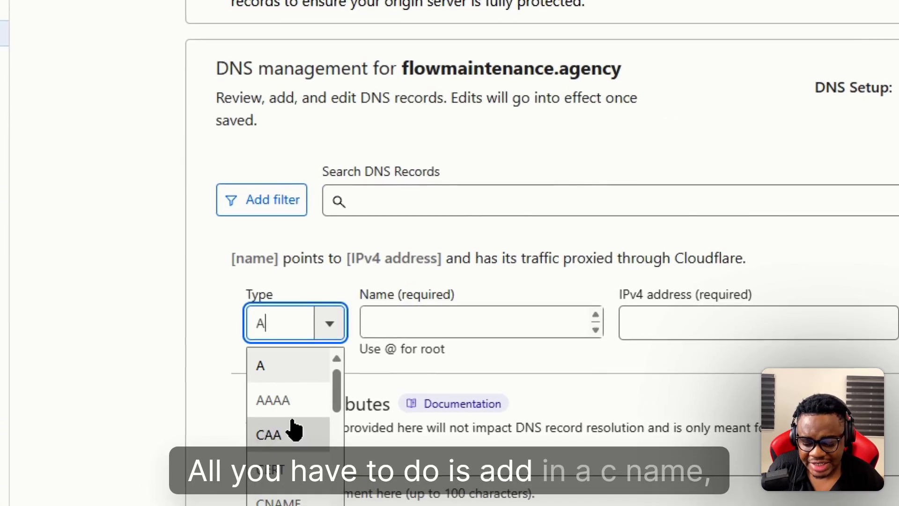
scroll(268, 380, "down", 1)
left_click(293, 468)
left_click(426, 318)
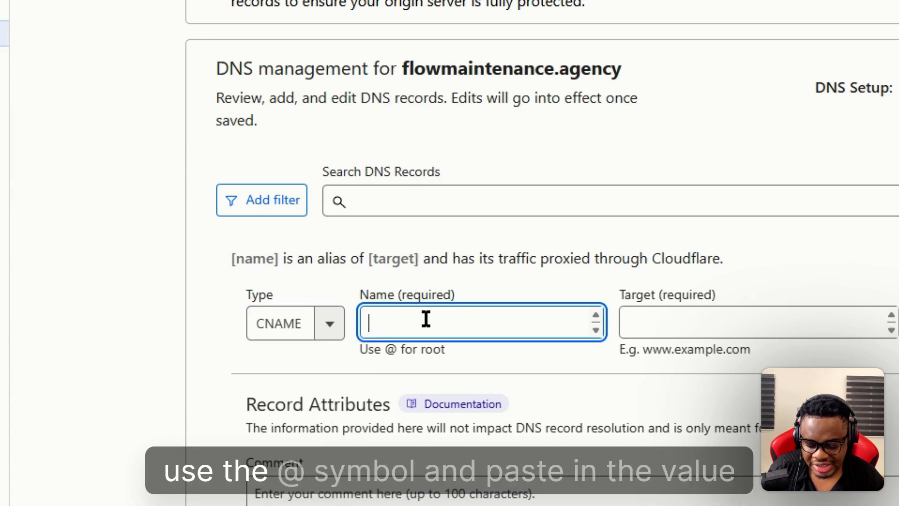
type("@")
left_click(667, 322)
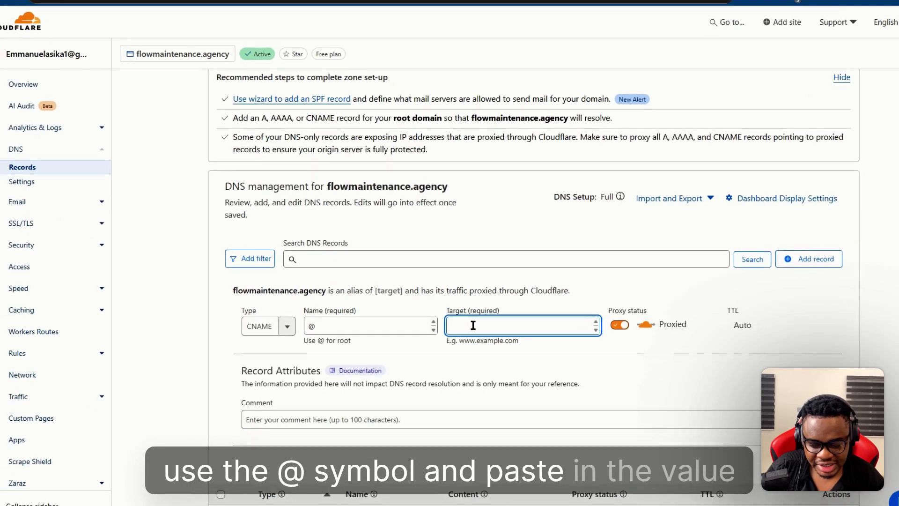
type("lxbkyg.rediredge.com")
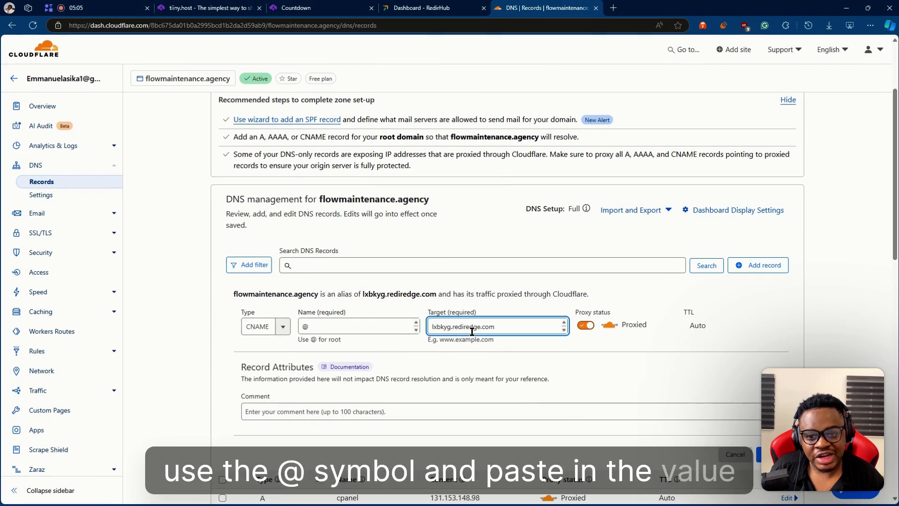
left_click(588, 327)
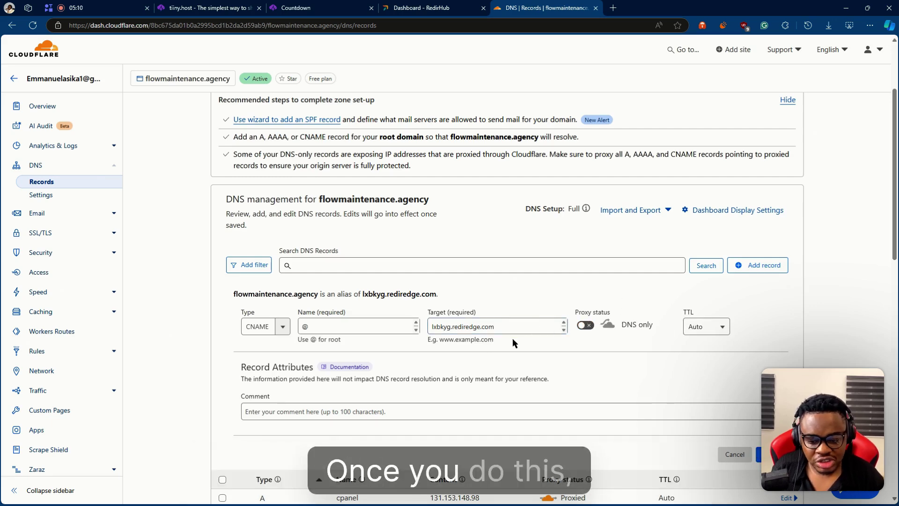
- Back in RedirHub, copy the TXT verification value lxbkyg.rediredge.com
left_click(466, 5)
scroll(458, 219, "up", 2)
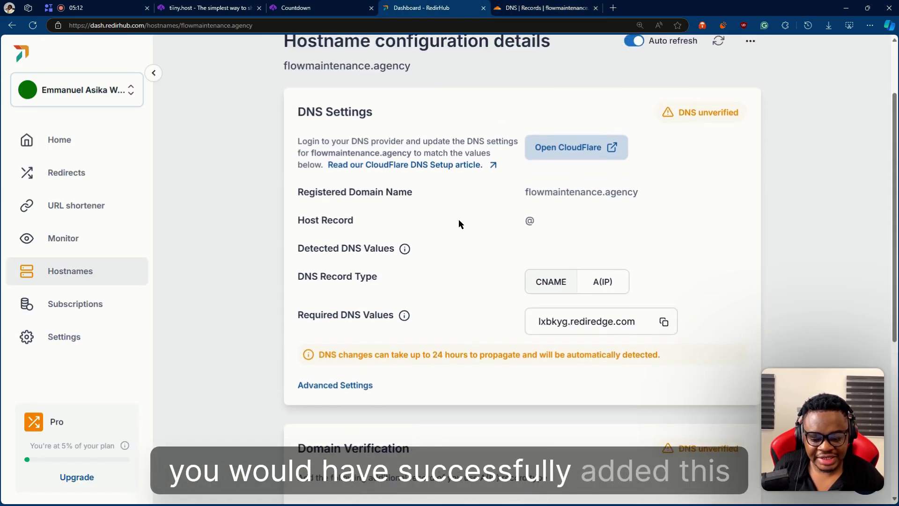
scroll(502, 295, "down", 4)
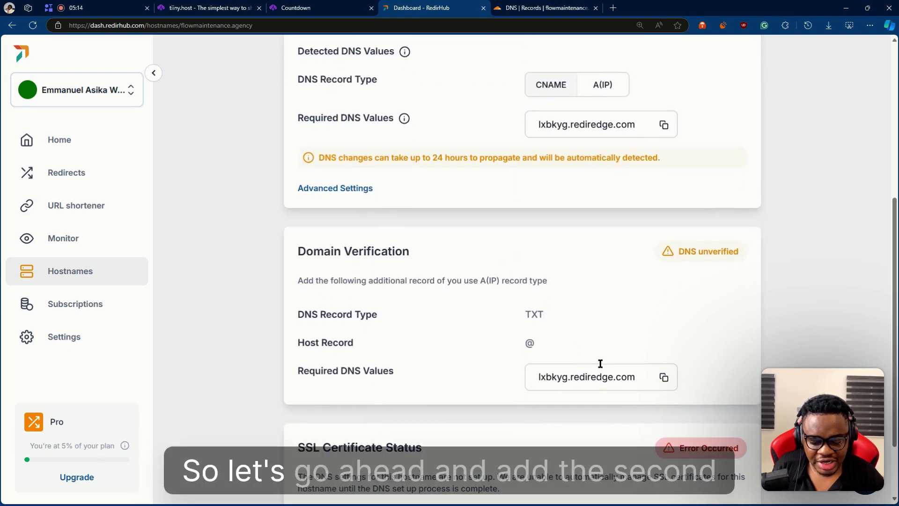
left_click(664, 377)
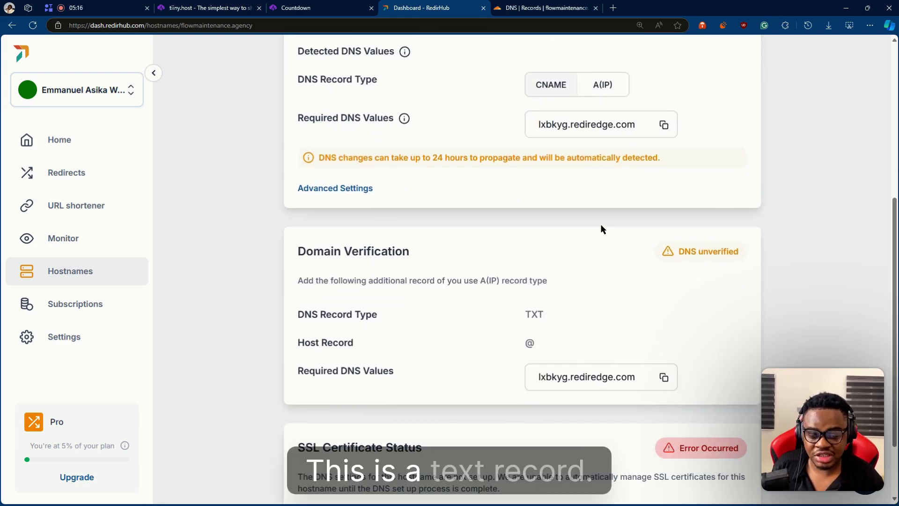
- Save a Cloudflare TXT record named @ with content lxbkyg.rediredge.com
left_click(575, 6)
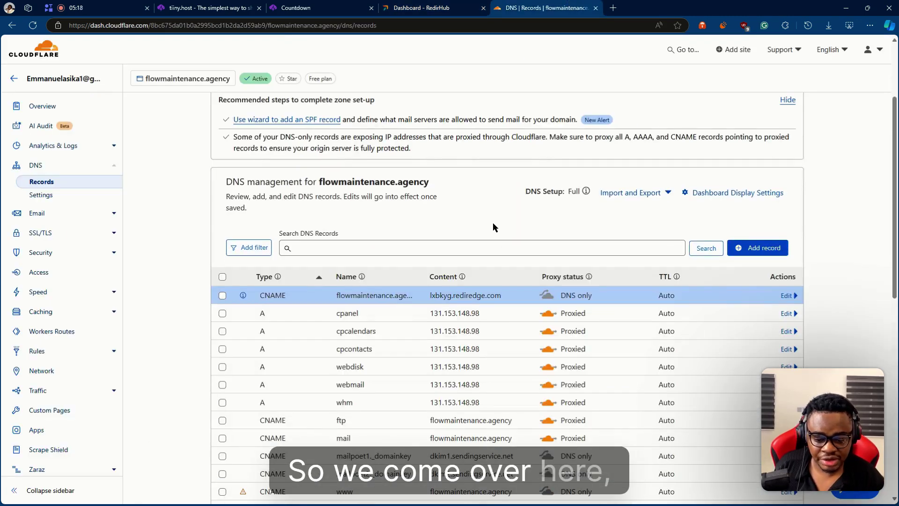
left_click(764, 248)
left_click(271, 309)
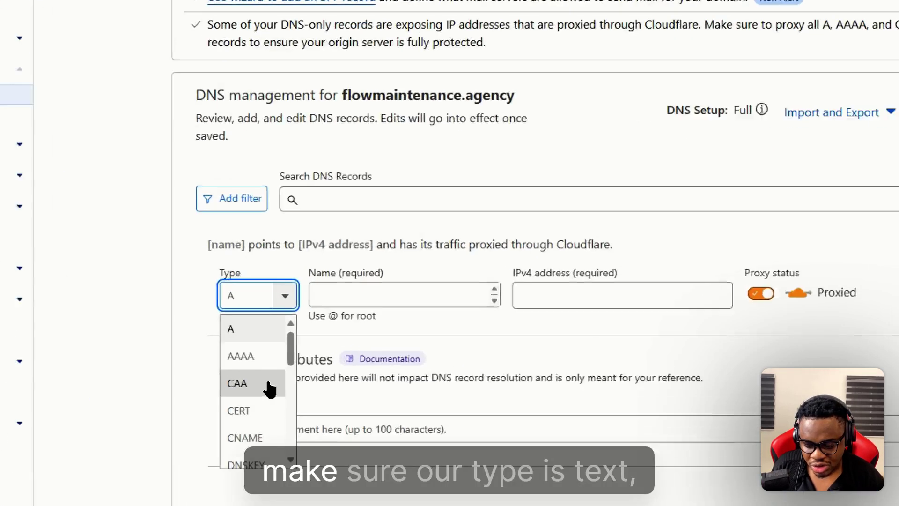
scroll(270, 370, "down", 4)
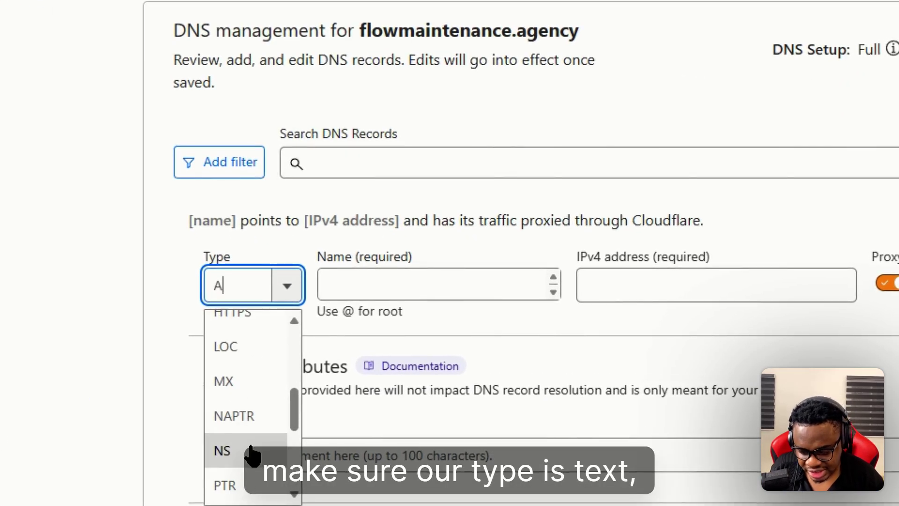
scroll(250, 451, "down", 3)
left_click(234, 468)
left_click(382, 289)
type("@")
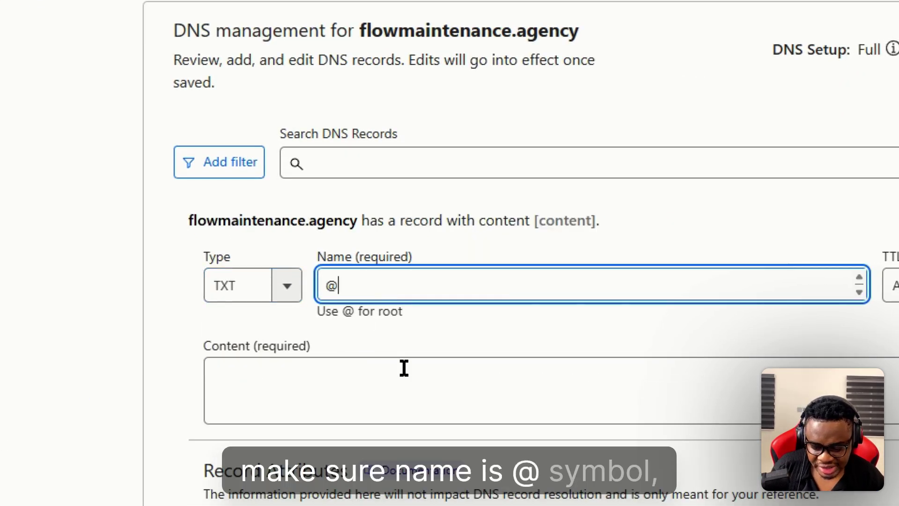
left_click(386, 358)
key("ctrl+v")
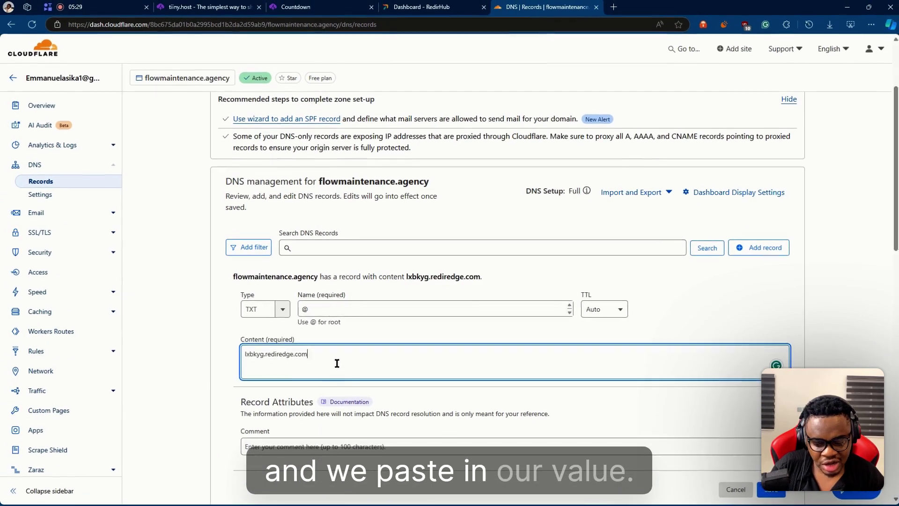
scroll(438, 401, "down", 1)
left_click(760, 422)
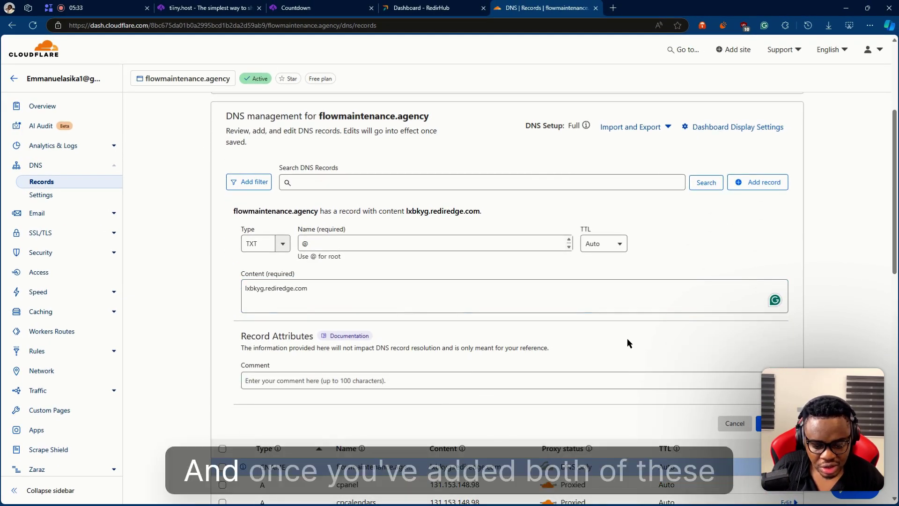
scroll(627, 338, "up", 3)
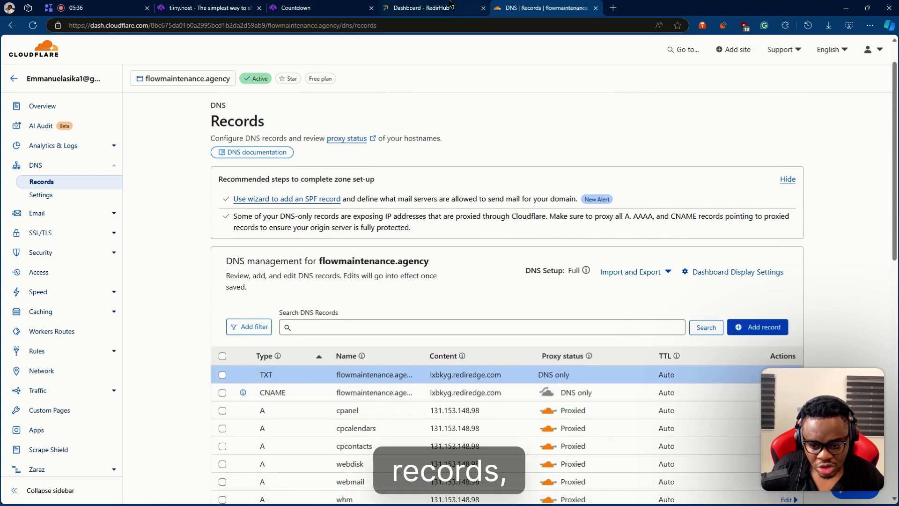
- Check that flowmaintenance.agency shows the DNS verified badge with lxbkyg.rediredge.com detected
left_click(451, 4)
scroll(518, 190, "up", 2)
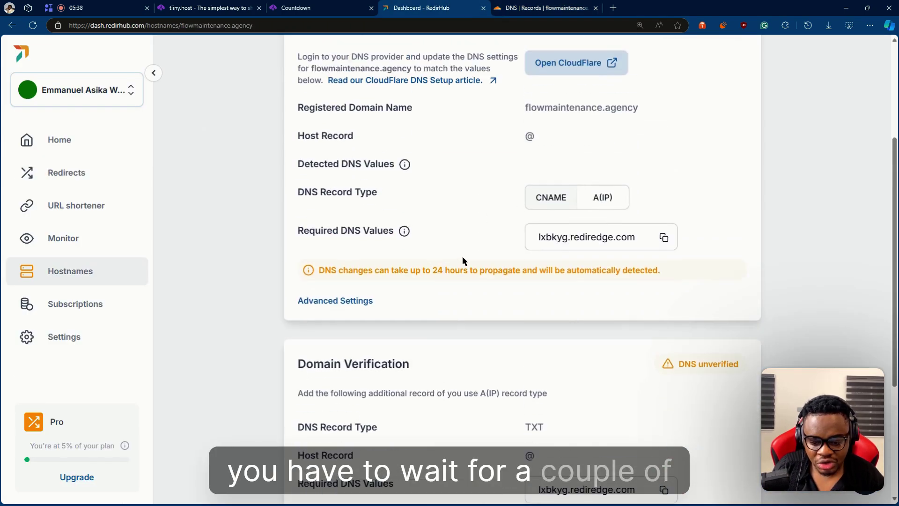
scroll(462, 256, "up", 1)
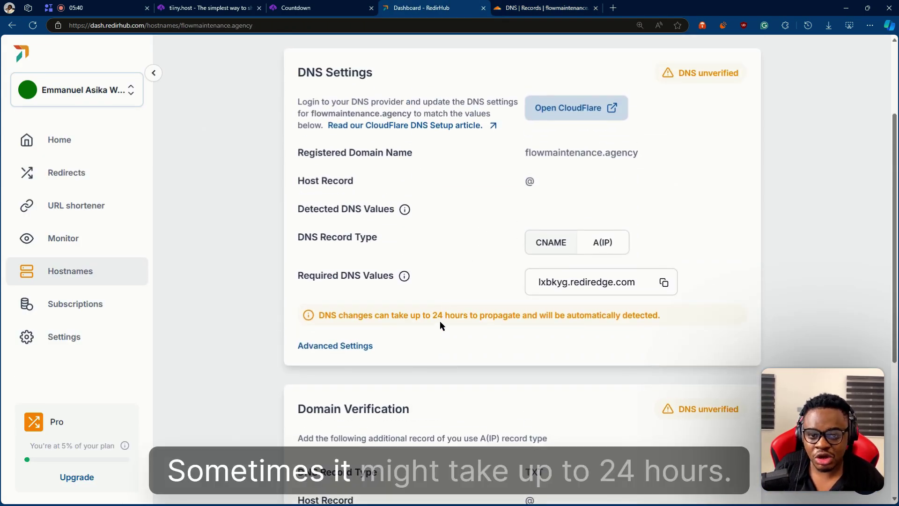
scroll(453, 278, "up", 2)
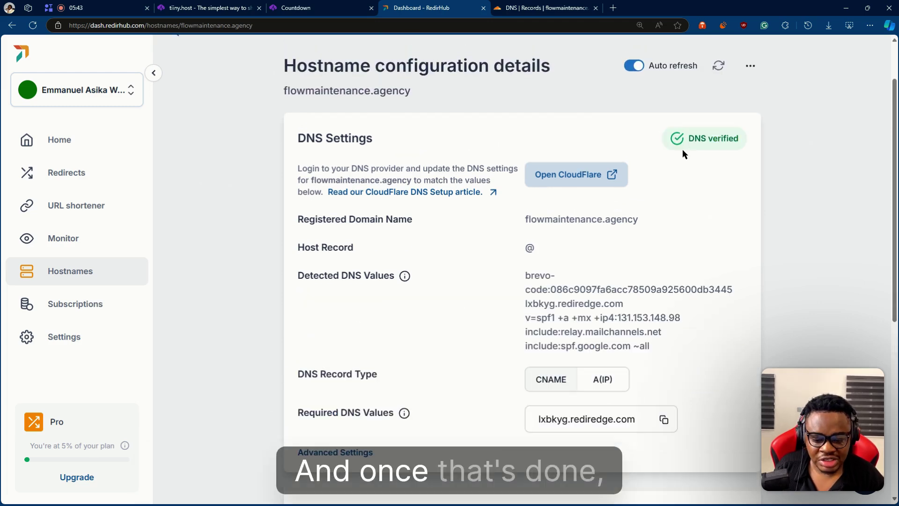
mouse_move(692, 151)
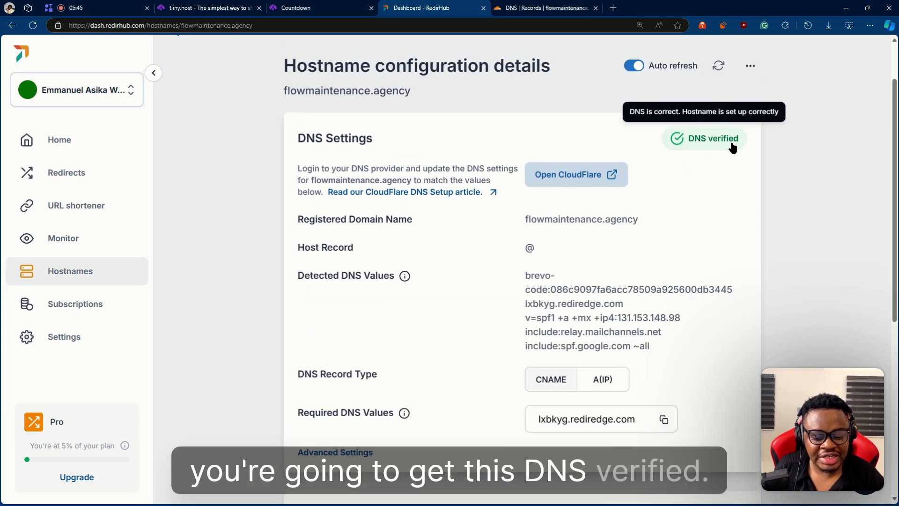
scroll(728, 151, "down", 4)
scroll(716, 318, "up", 5)
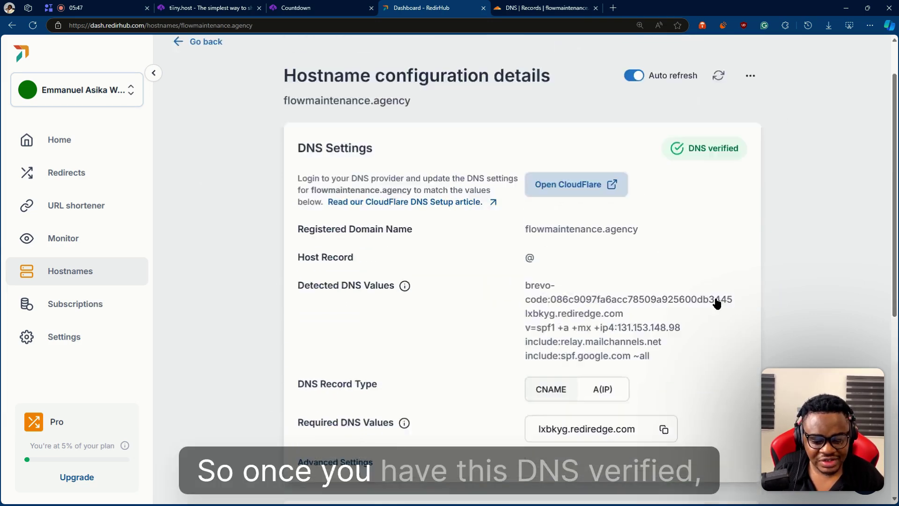
scroll(716, 304, "up", 1)
mouse_move(702, 209)
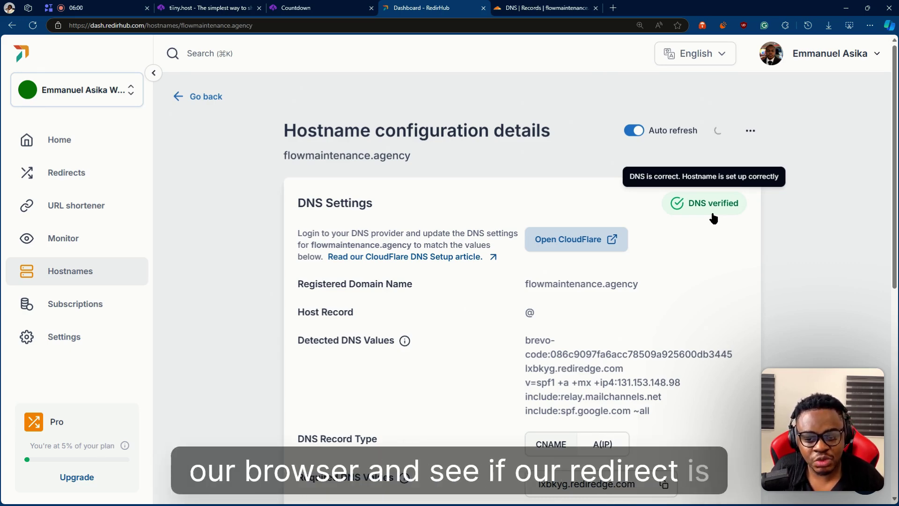
- Load flowmaintenance.agency in Edge and compare it with the peach-kiley-3.tiiny.site countdown page
left_click(311, 8)
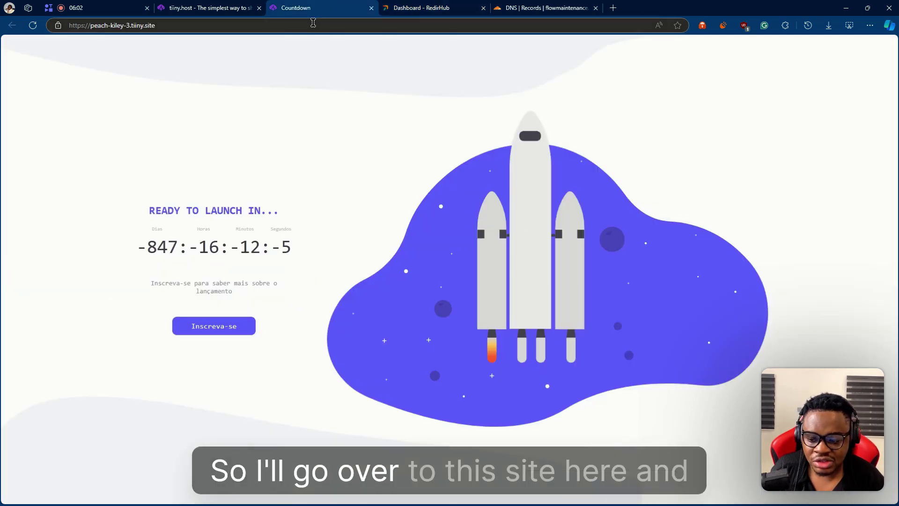
left_click(248, 8)
left_click(241, 24)
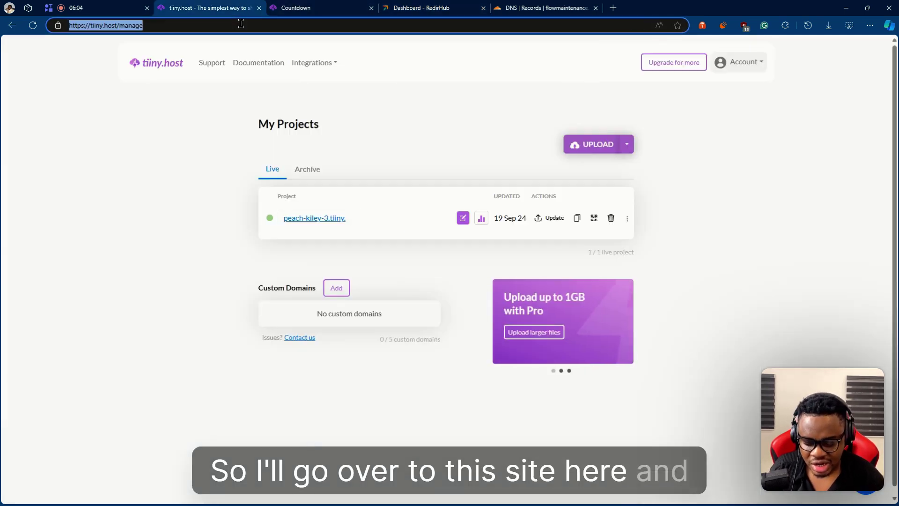
type("flowmain")
key("Return")
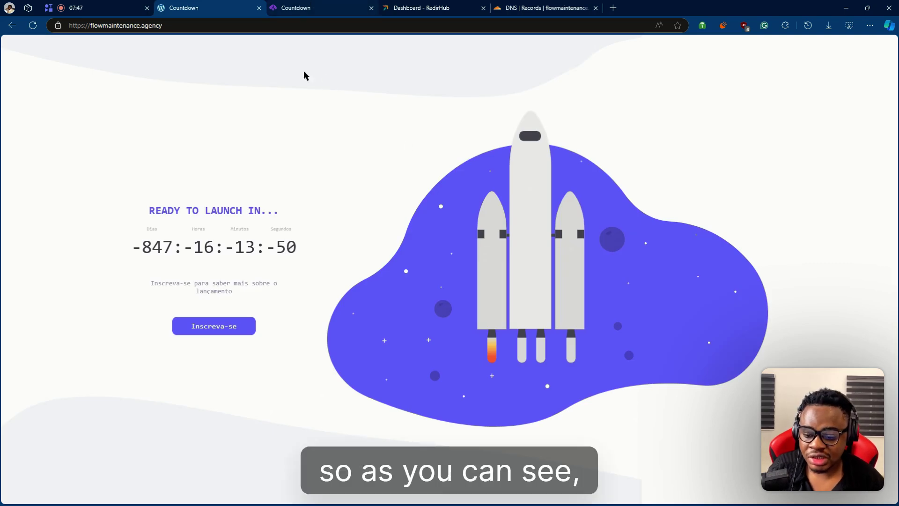
left_click(269, 5)
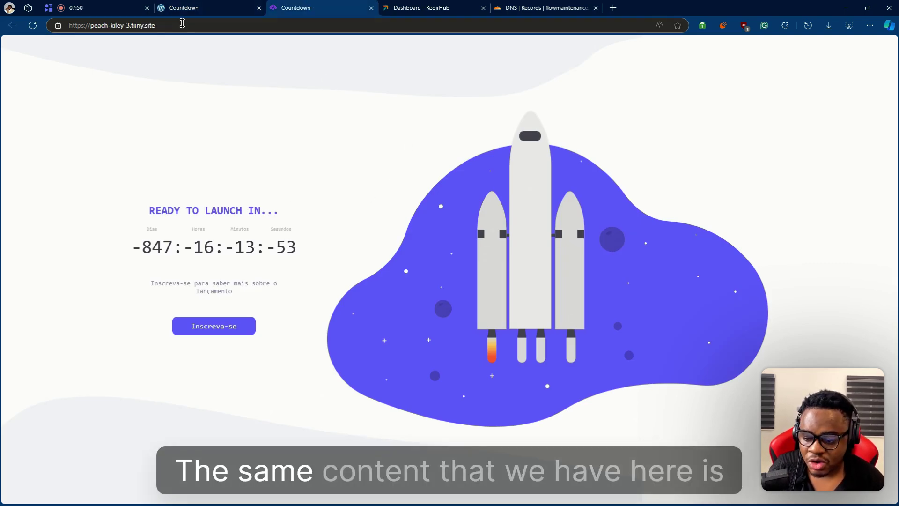
left_click(225, 7)
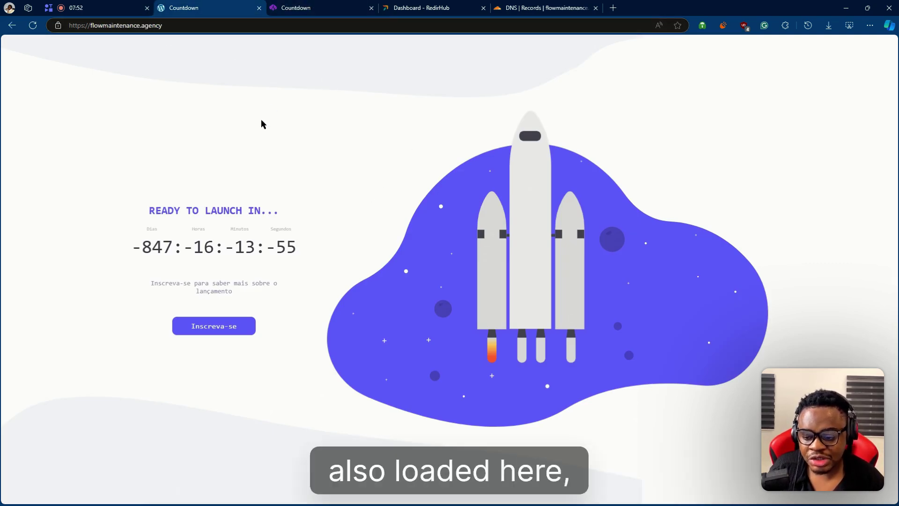